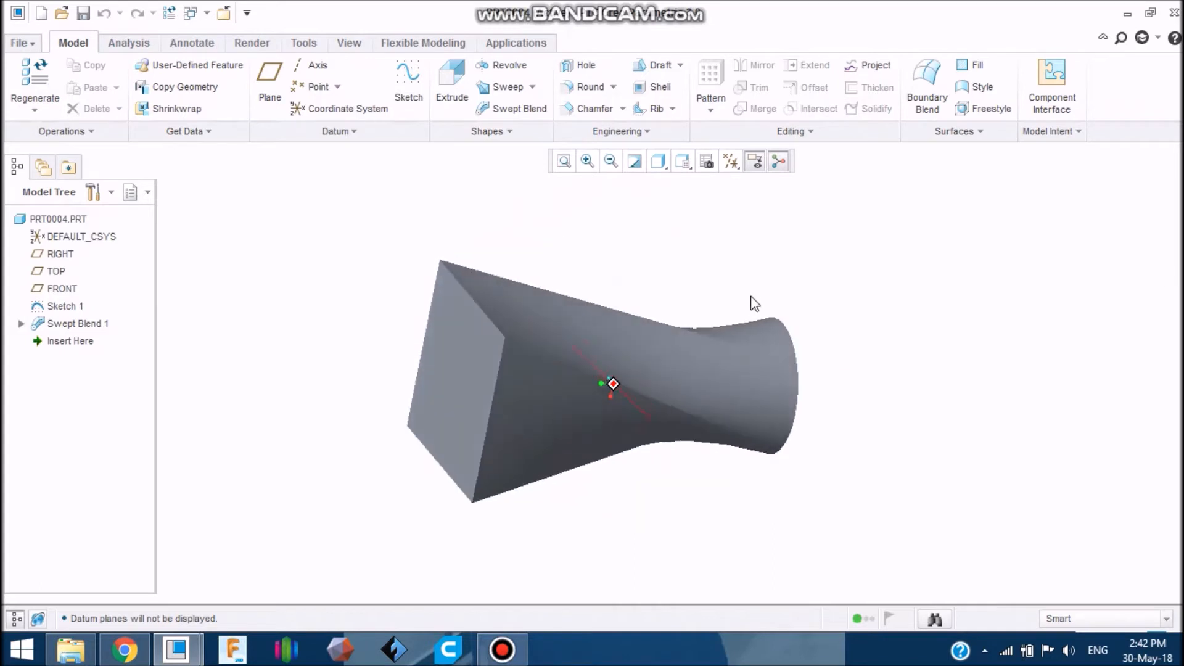
Examine the finished swept blend from several angles, including its square end, circular end and twisted side faces.
mouse_move(827, 430)
middle_mouse_down()
mouse_move(793, 431)
mouse_move(724, 391)
mouse_move(753, 312)
mouse_move(781, 302)
mouse_move(668, 253)
mouse_move(565, 232)
mouse_move(568, 254)
mouse_move(612, 300)
mouse_move(730, 350)
middle_mouse_up()
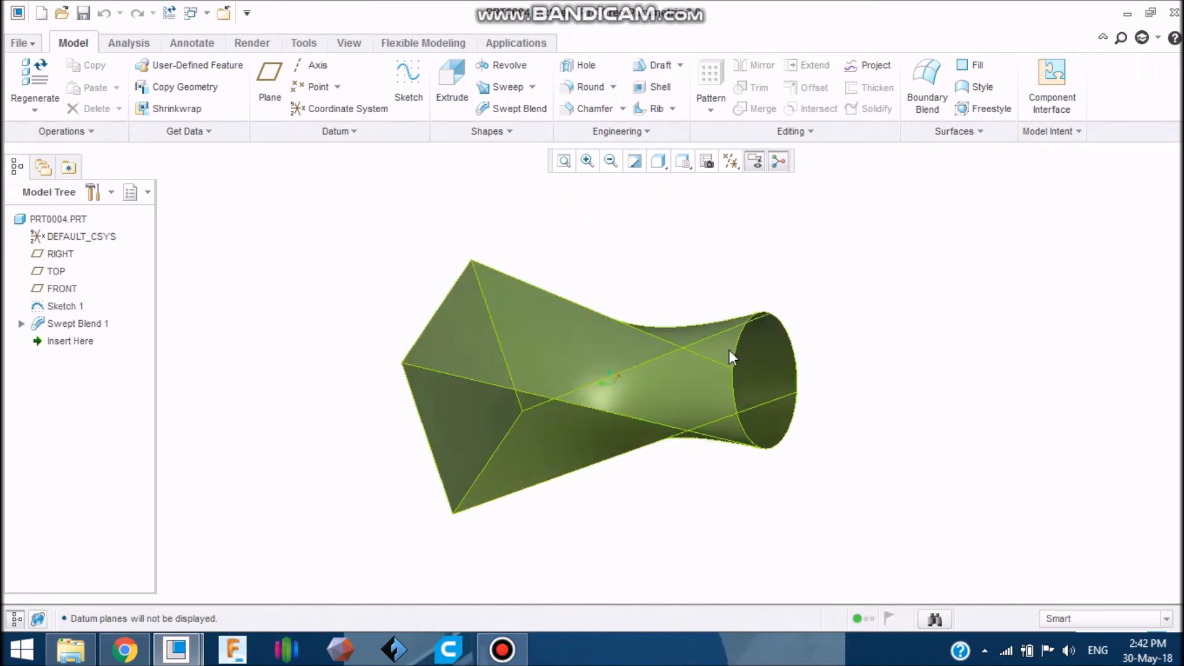
left_click(771, 389)
left_click(876, 389)
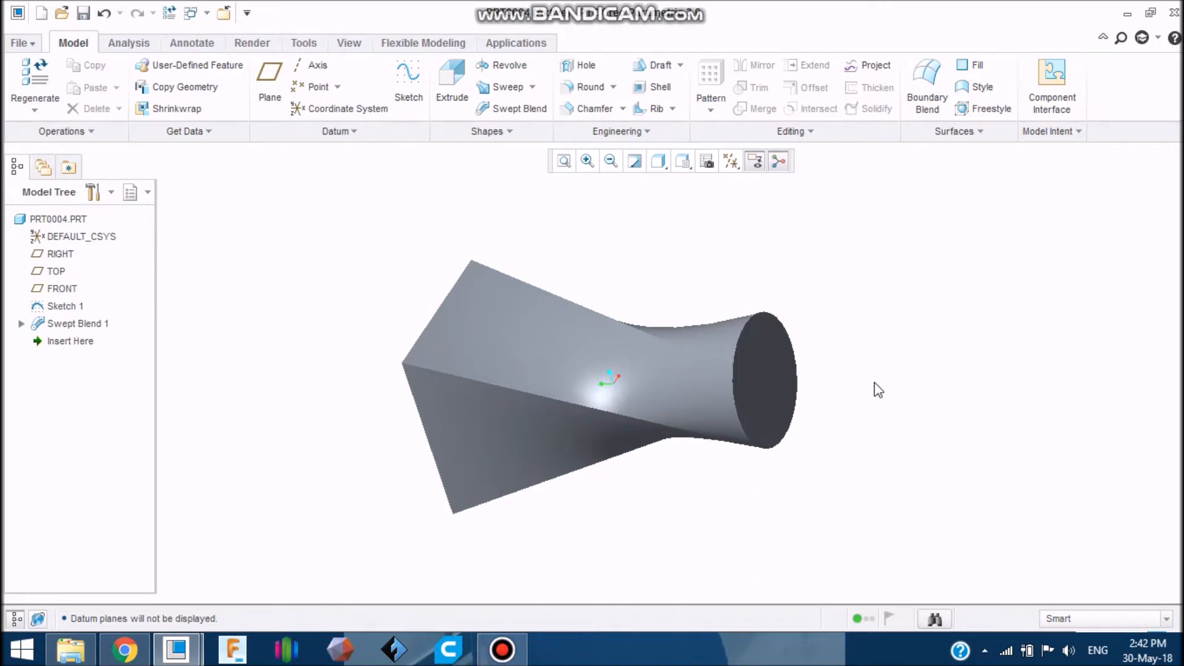
mouse_move(878, 402)
middle_mouse_down()
mouse_move(914, 351)
mouse_move(954, 349)
mouse_move(928, 368)
middle_mouse_up()
left_click(555, 430)
left_click(880, 428)
middle_click_drag(935, 395, 634, 388)
left_click(634, 388)
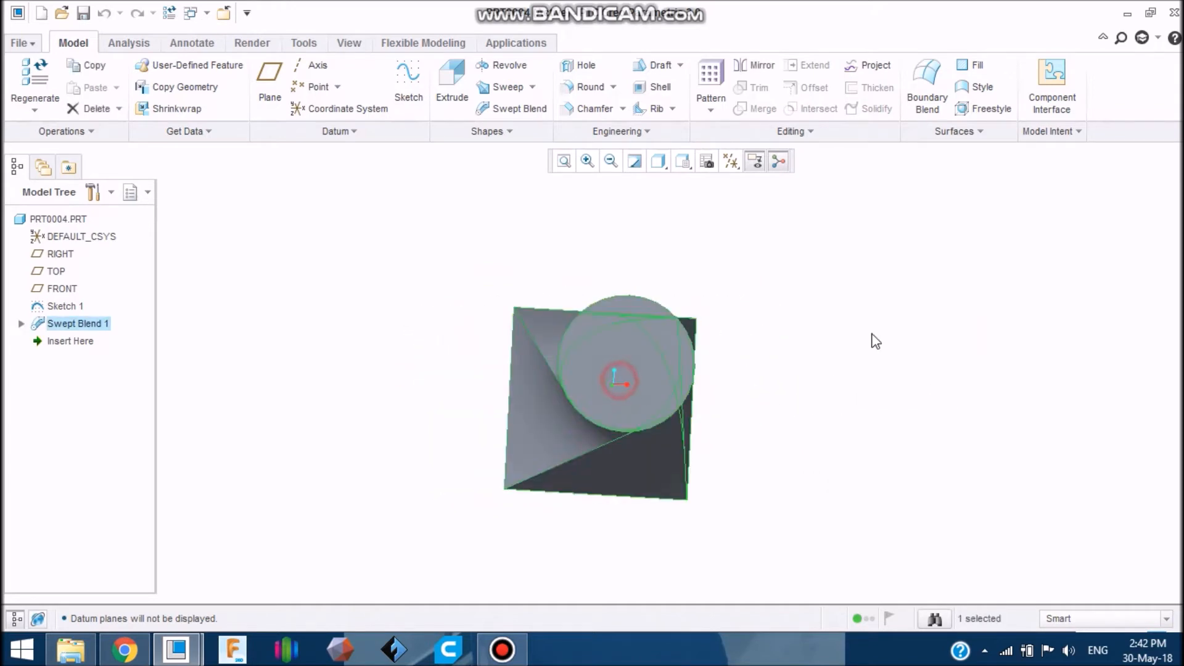
middle_click_drag(849, 421, 856, 327)
left_click(856, 393)
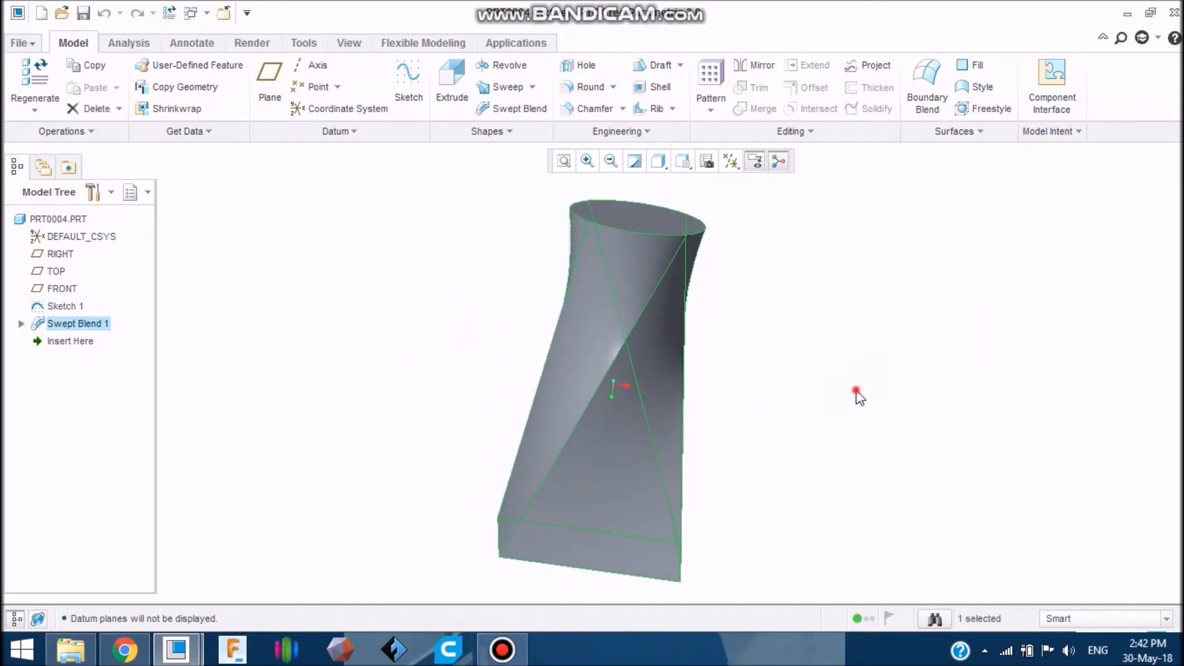
middle_click_drag(926, 472, 892, 456)
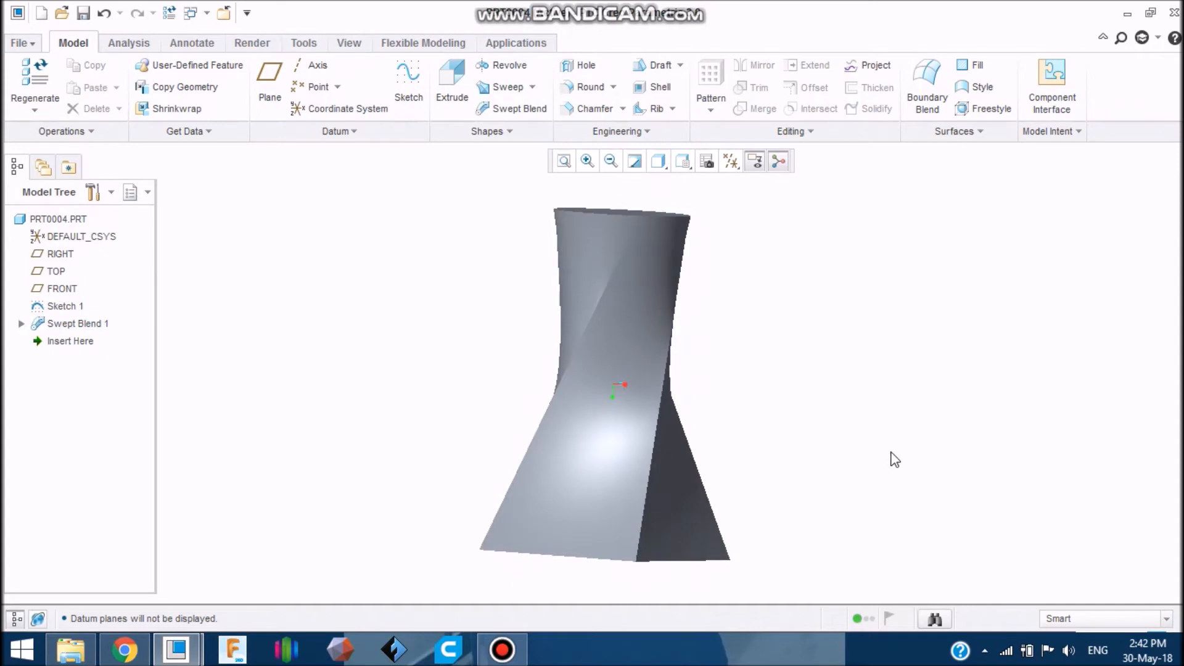
middle_click_drag(893, 459, 861, 455)
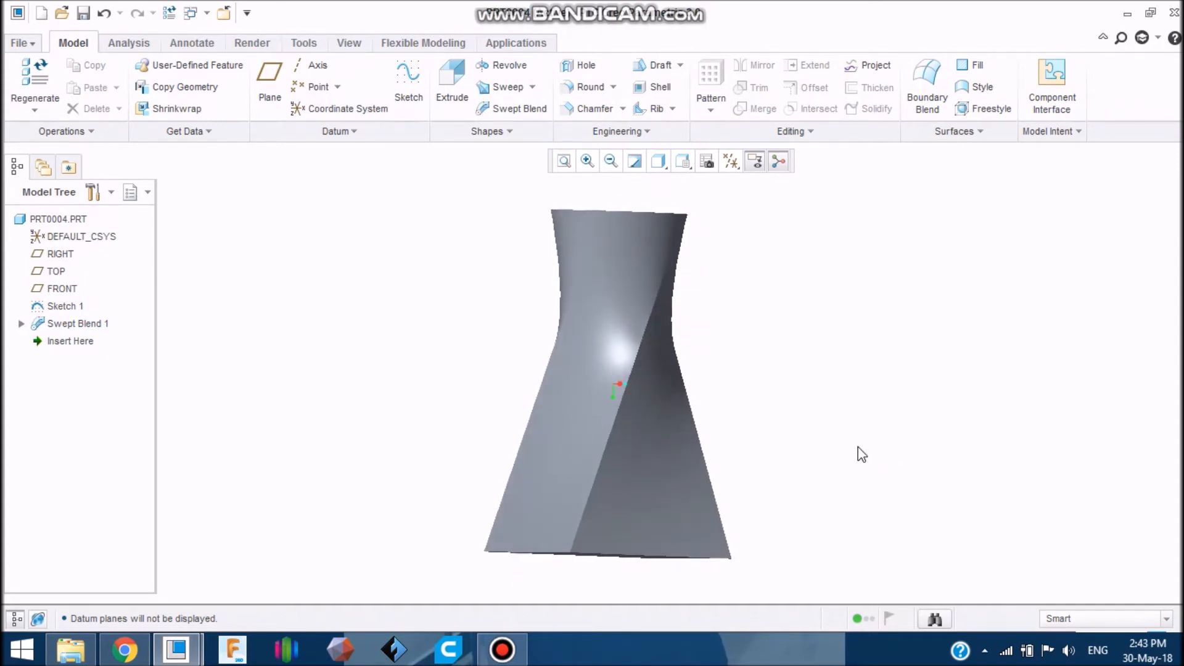
middle_click_drag(812, 381, 768, 401)
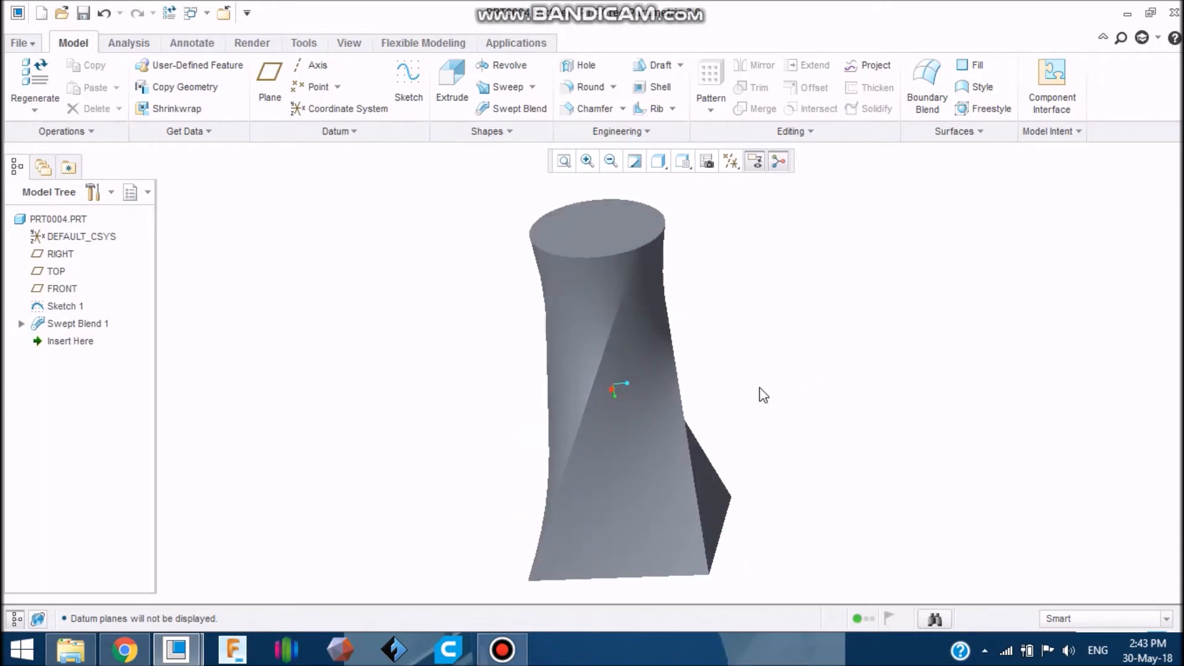
scroll(745, 306, "down", 1)
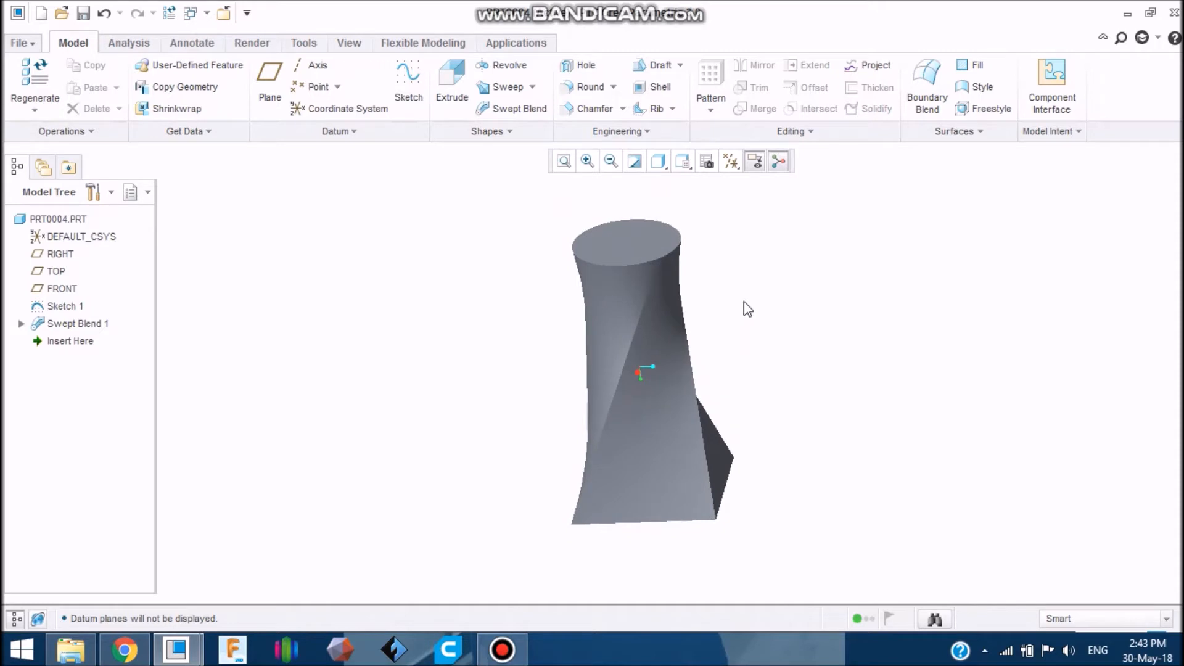
Switch to the empty PRT0005 part and turn on the display of its datum planes.
mouse_move(190, 661)
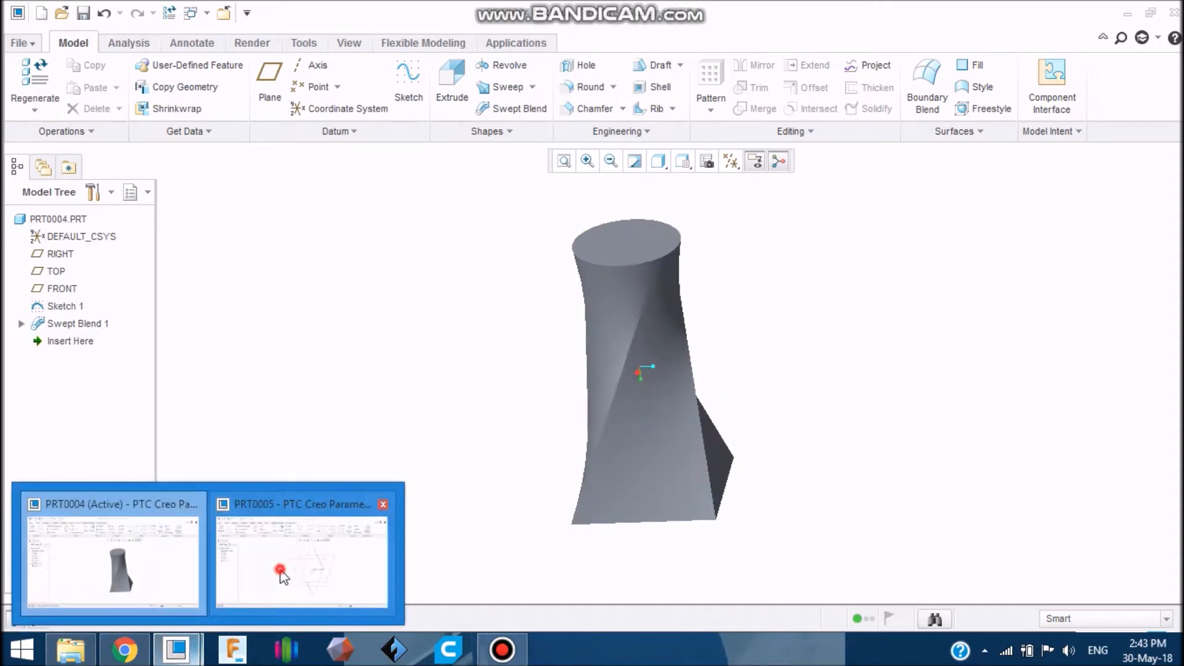
left_click(271, 562)
left_click(730, 161)
left_click(748, 259)
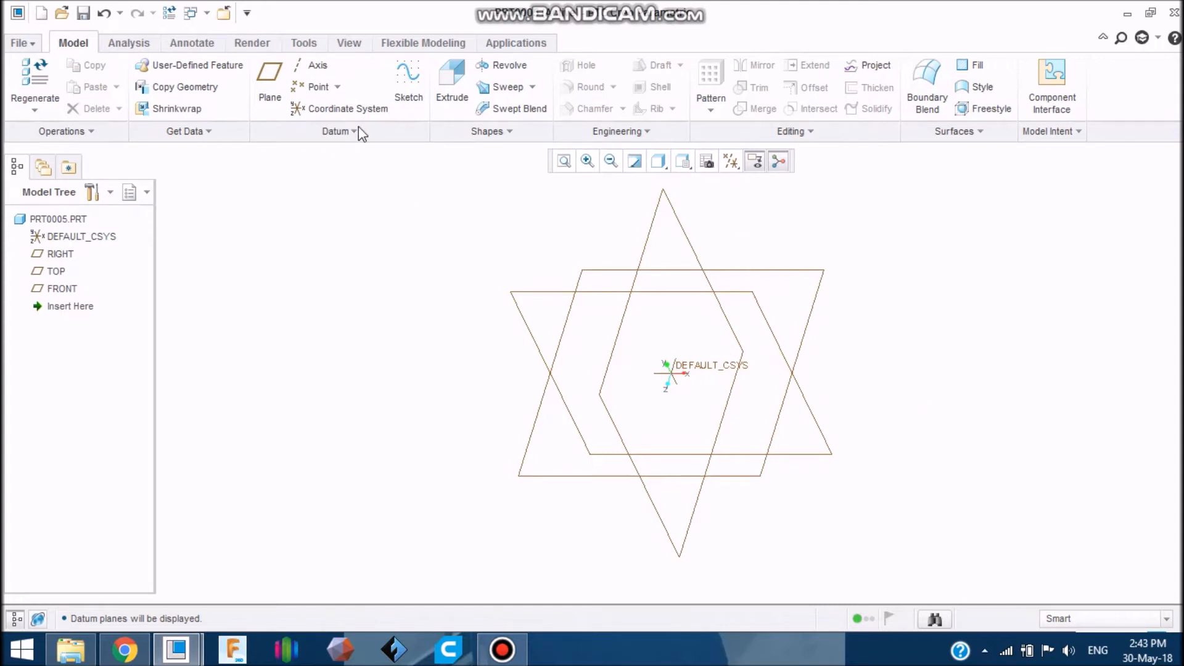
Start a sketch on the FRONT plane and draw a vertical line about 167 long upward from the origin.
left_click(407, 74)
left_click(65, 288)
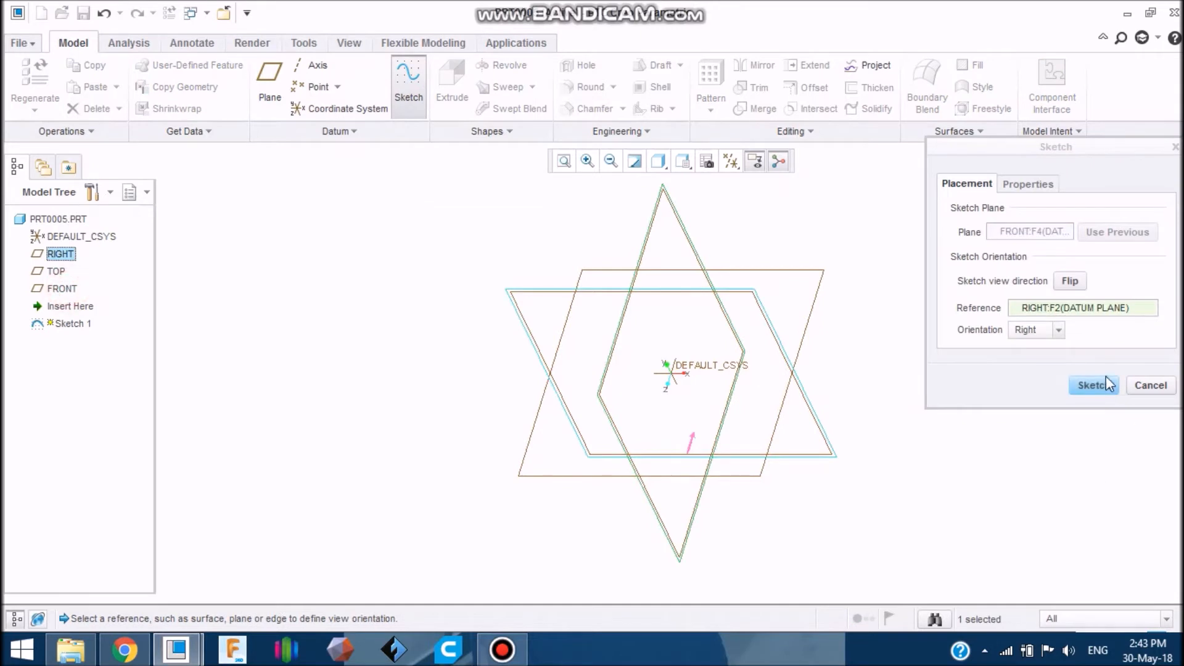
left_click(1109, 384)
left_click(729, 162)
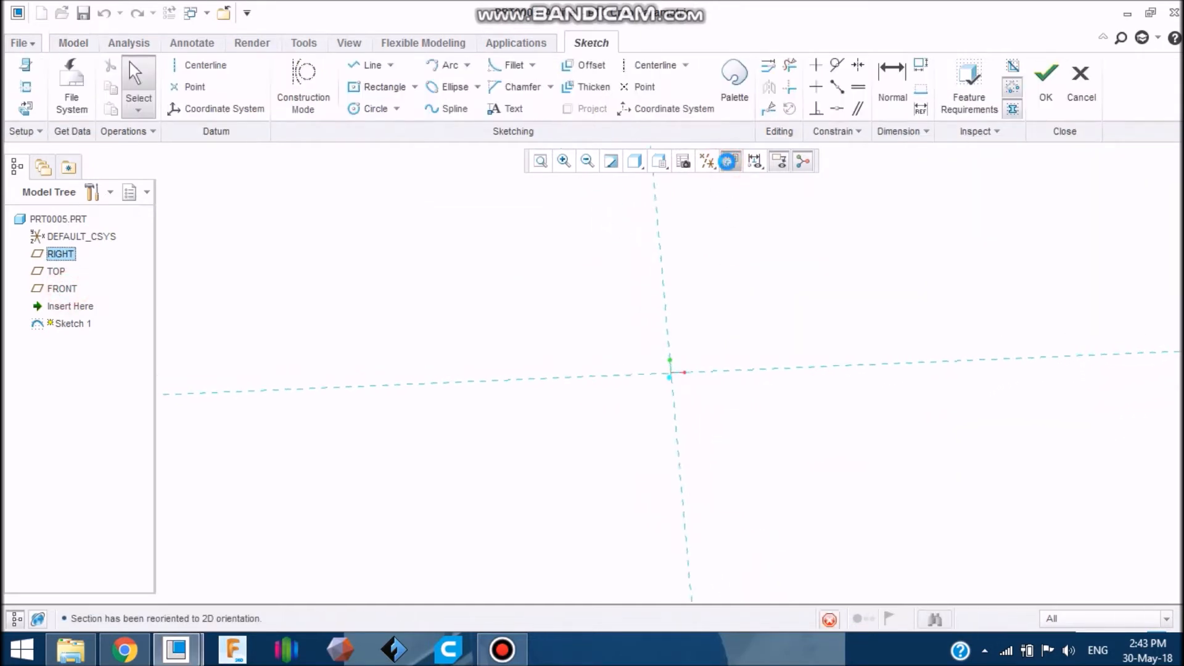
left_click(365, 67)
left_click(671, 373)
left_click(671, 251)
middle_click(693, 327)
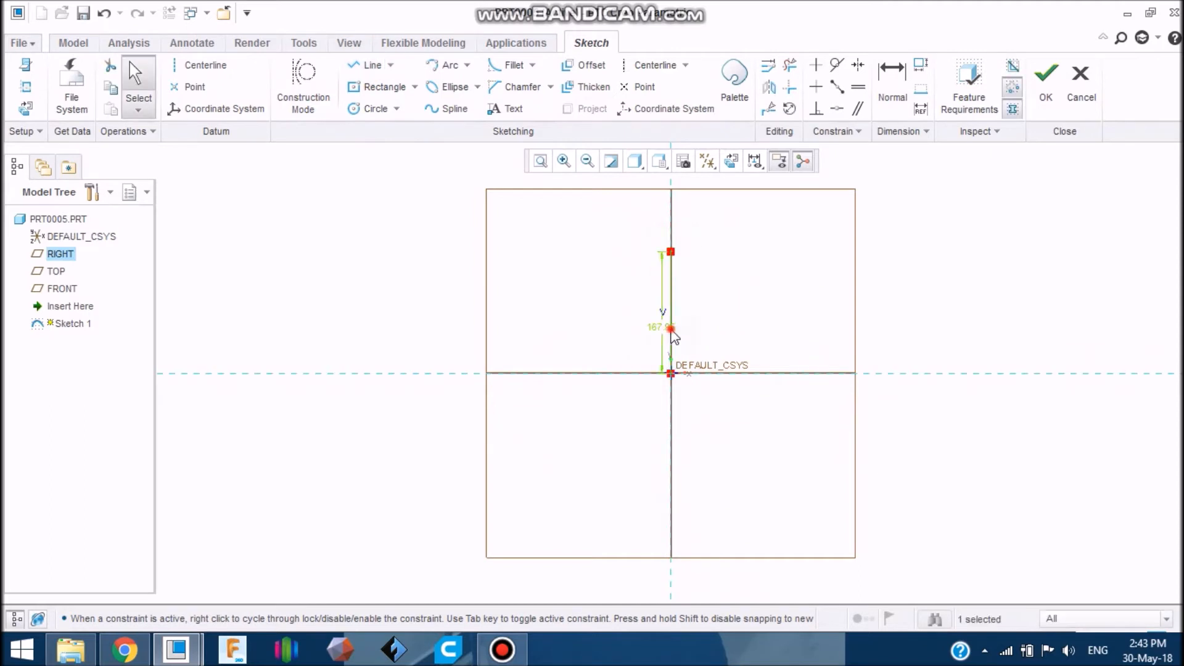
Set the vertical line's length to 150 and finish the sketch.
double_click(671, 331)
type("150")
key("Return")
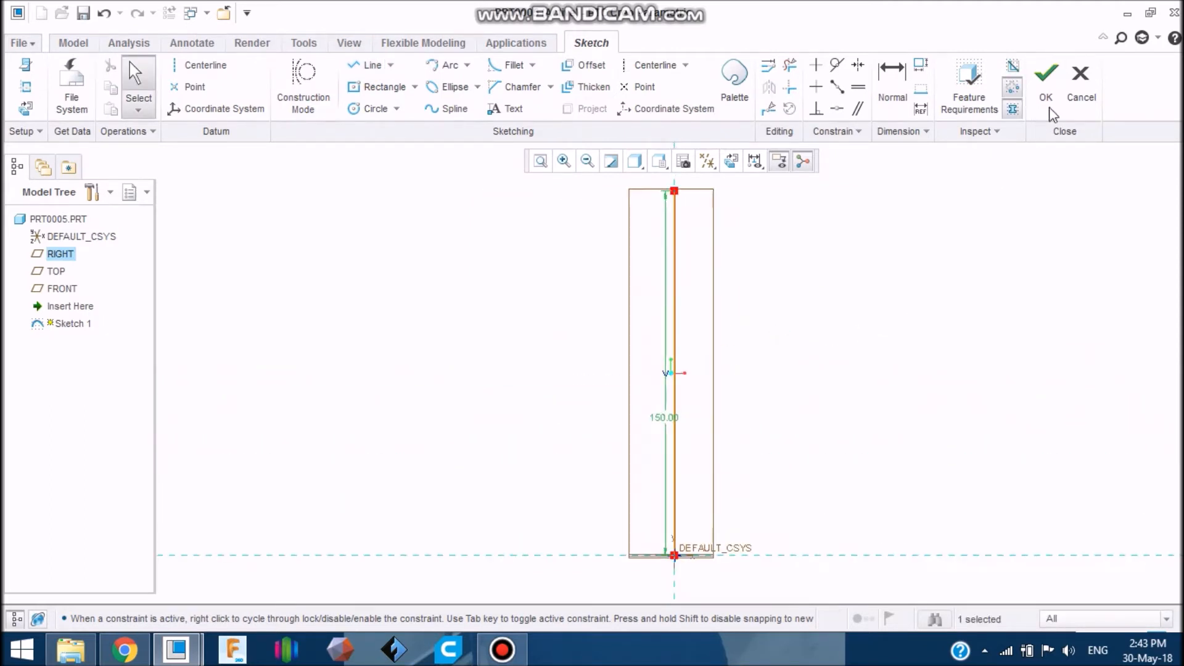
left_click(1047, 99)
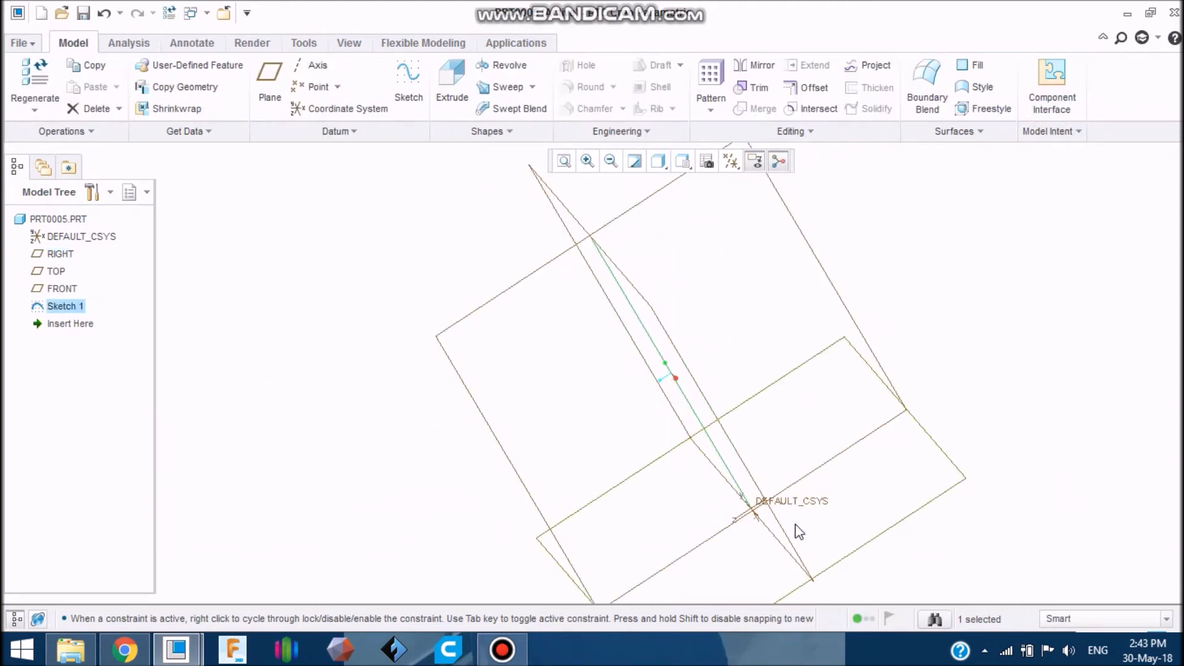
Start a solid Swept Blend along the sketched line and open its start section for sketching in the 2D sketch orientation.
middle_click_drag(761, 385, 763, 371)
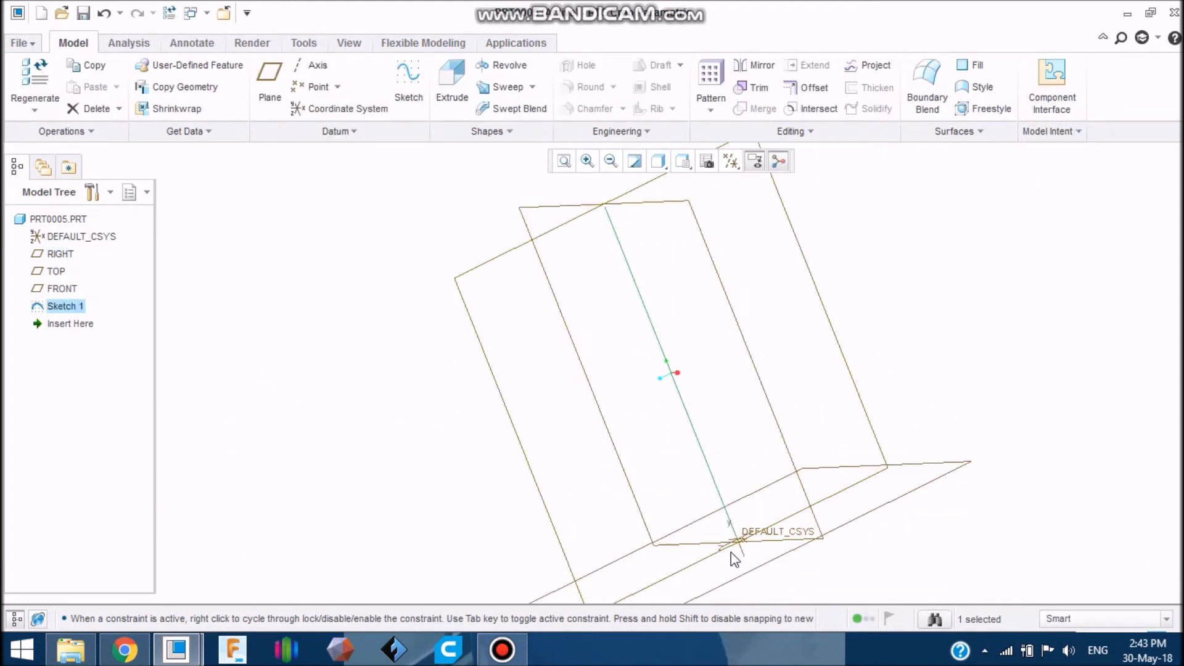
mouse_move(767, 435)
middle_mouse_down()
mouse_move(771, 388)
mouse_move(748, 423)
mouse_move(720, 425)
mouse_move(776, 399)
mouse_move(762, 409)
middle_mouse_up()
middle_click_drag(651, 363, 651, 353)
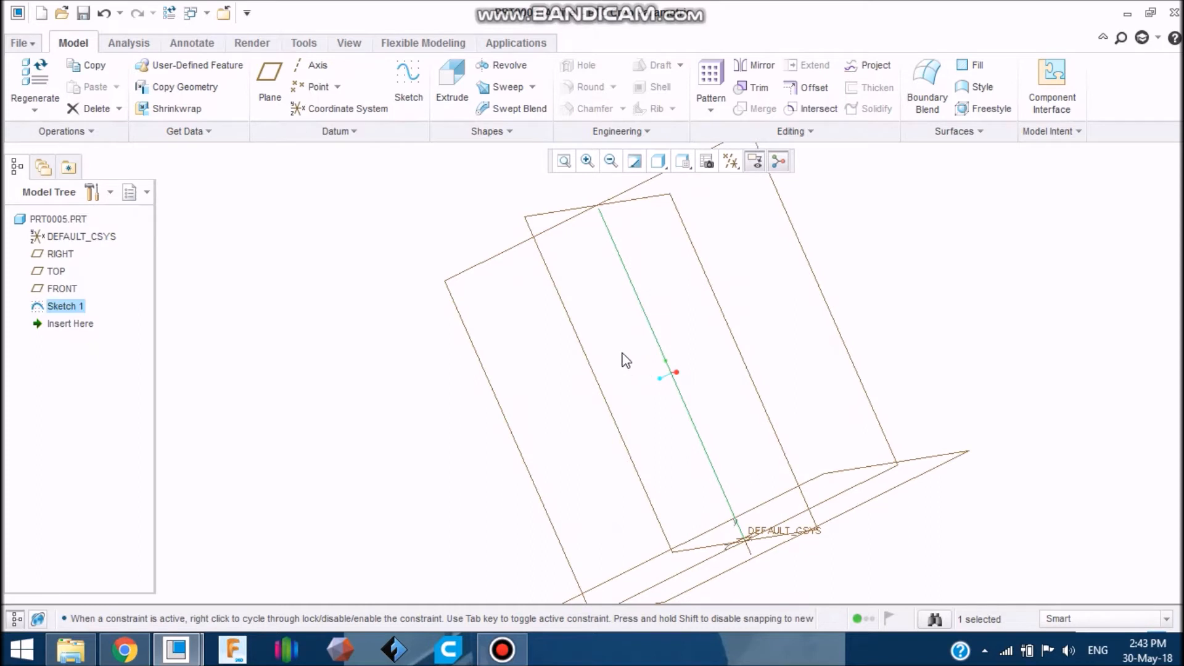
left_click(524, 109)
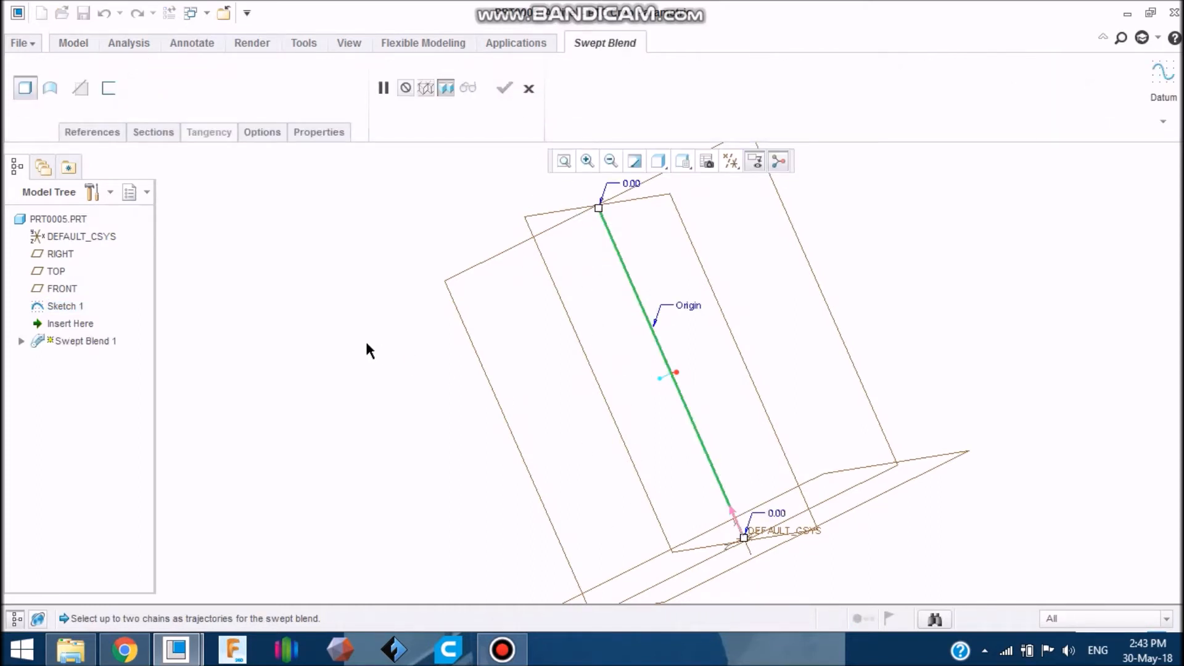
left_click(145, 132)
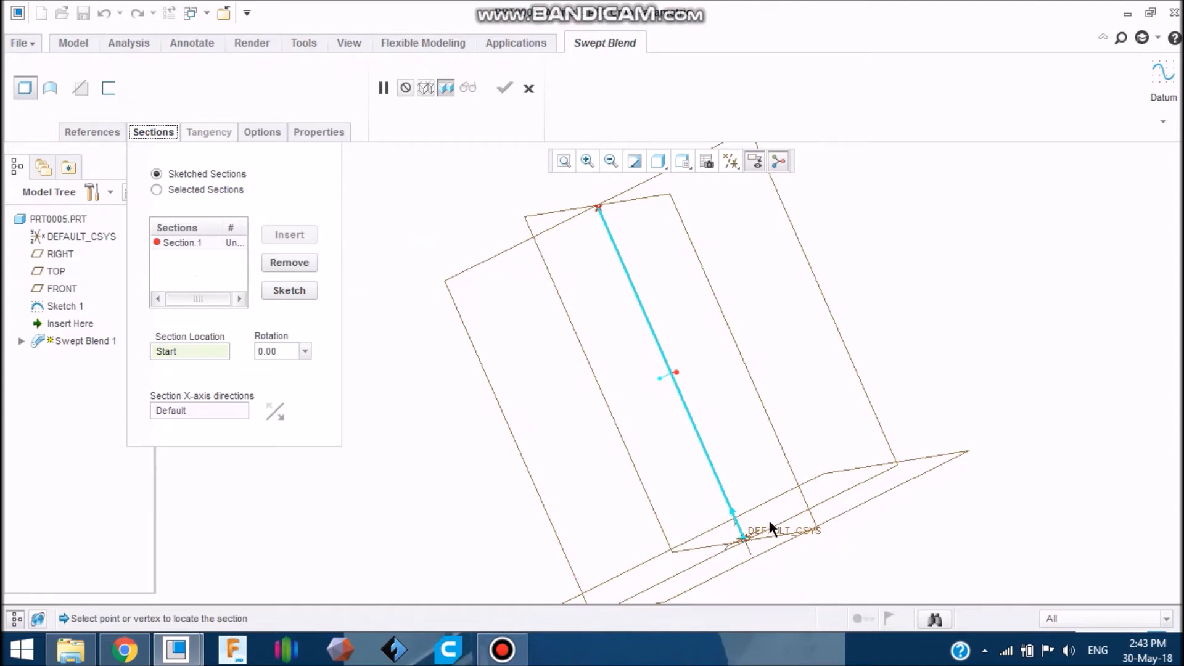
left_click(293, 294)
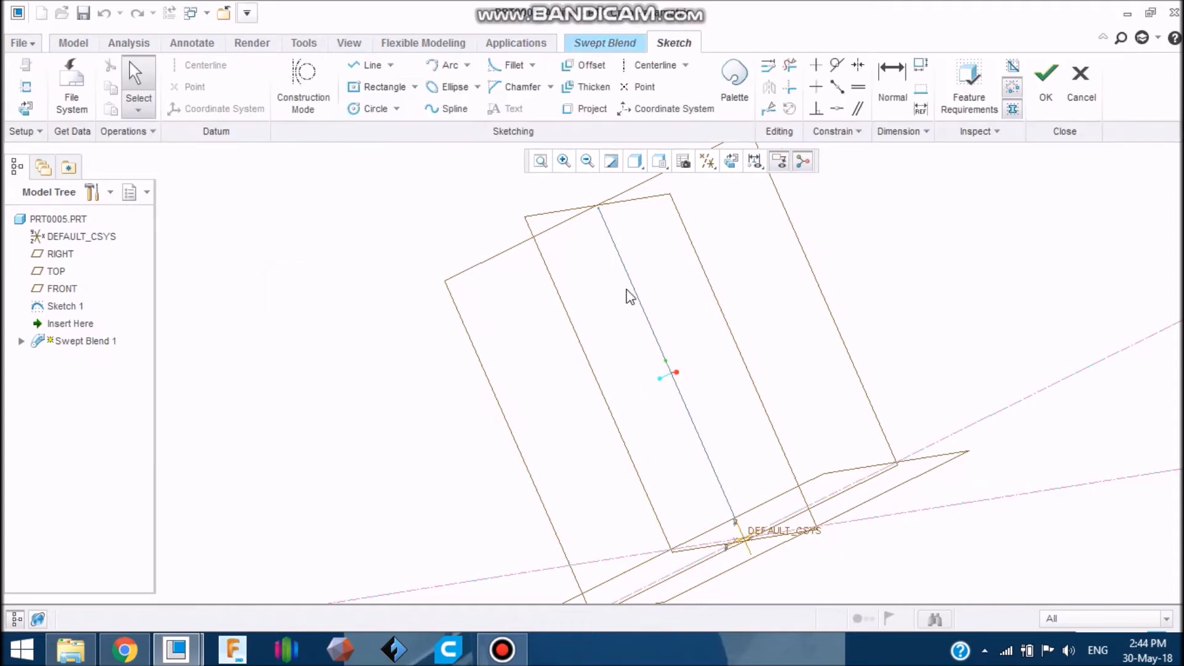
left_click(731, 162)
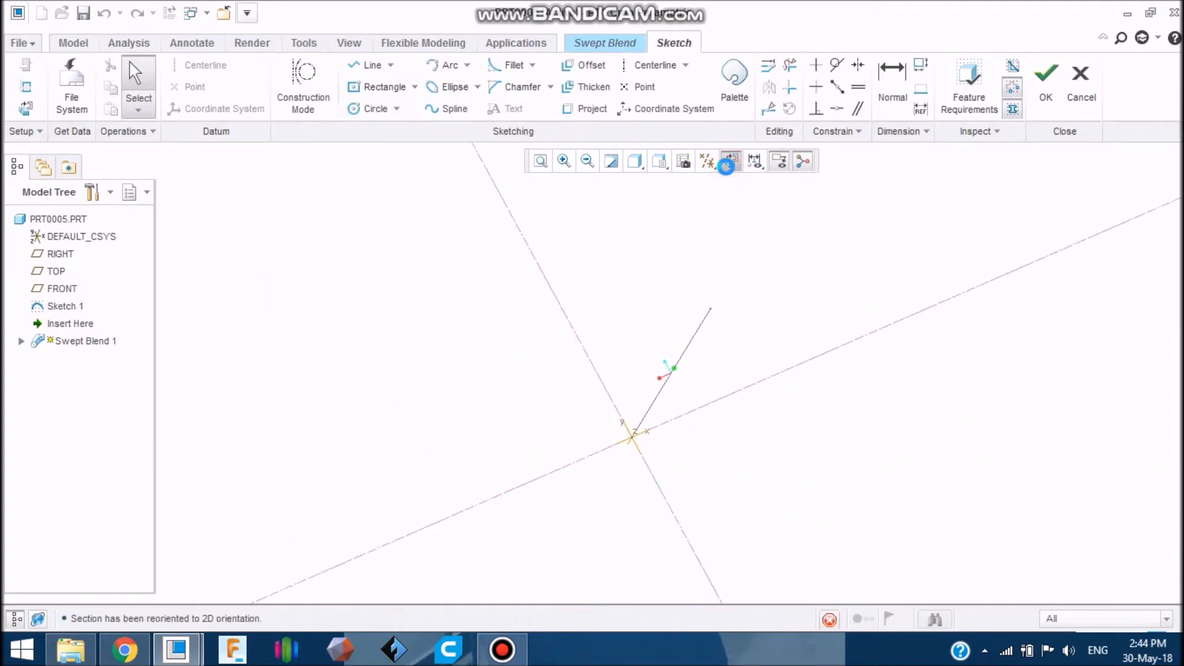
Sketch a center rectangle on the origin as the start section, set its height and width to 80, and finish the section.
left_click(378, 87)
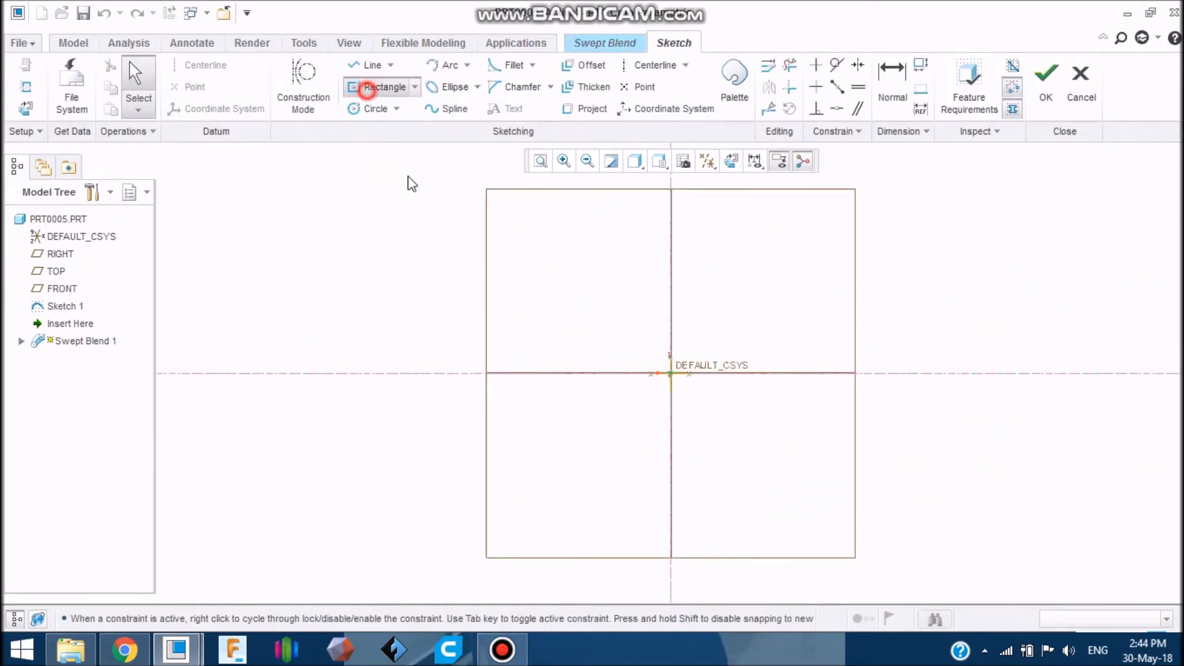
left_click(671, 373)
left_click(773, 451)
middle_click(823, 437)
double_click(762, 395)
type("80")
key("Return")
double_click(641, 452)
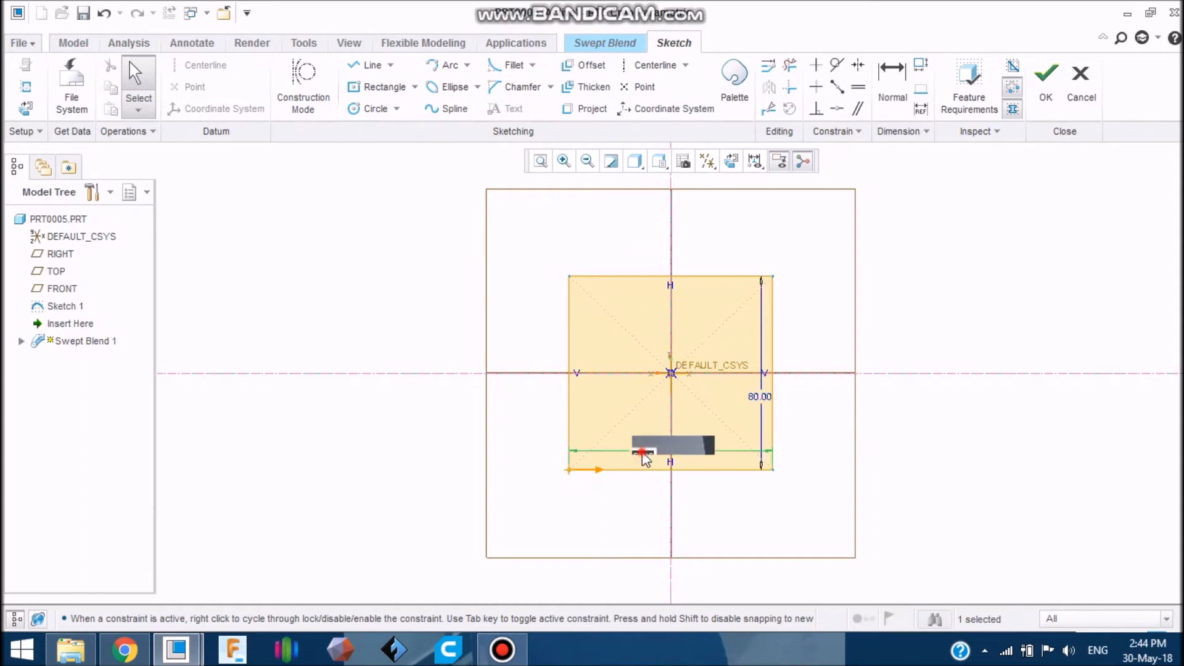
type("80")
key("Return")
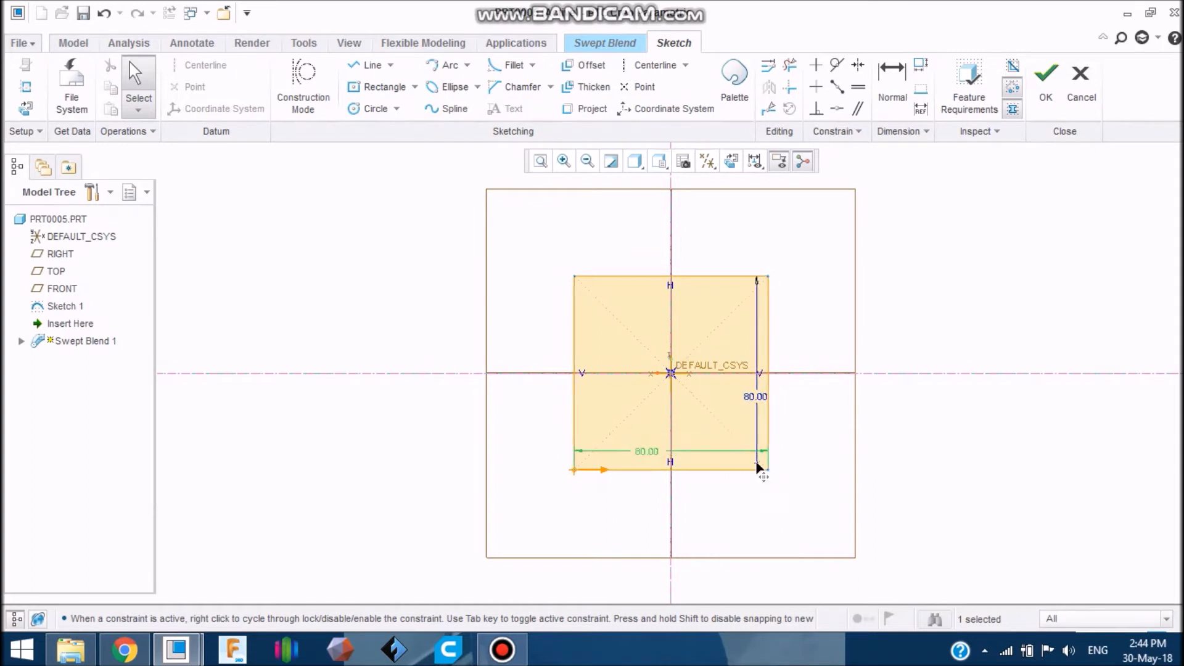
left_click(1040, 100)
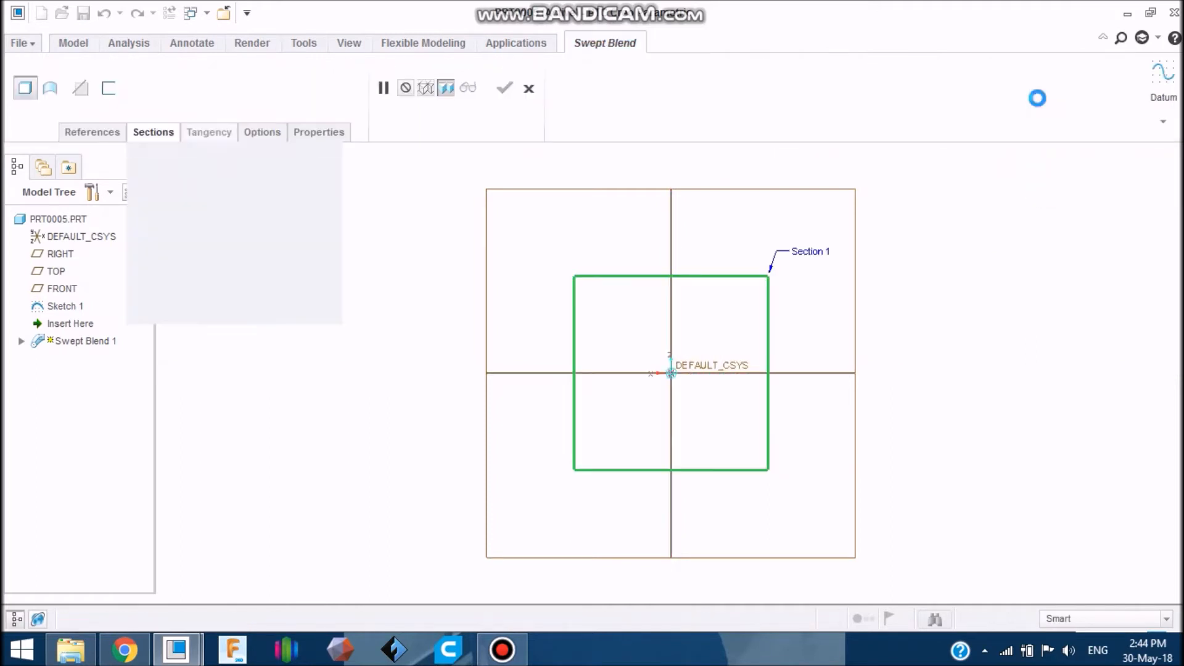
Insert a second section at the end of the trajectory and open it for sketching in the 2D sketch orientation.
mouse_move(865, 346)
middle_mouse_down()
mouse_move(859, 378)
mouse_move(822, 376)
mouse_move(841, 401)
mouse_move(835, 347)
mouse_move(846, 339)
middle_mouse_up()
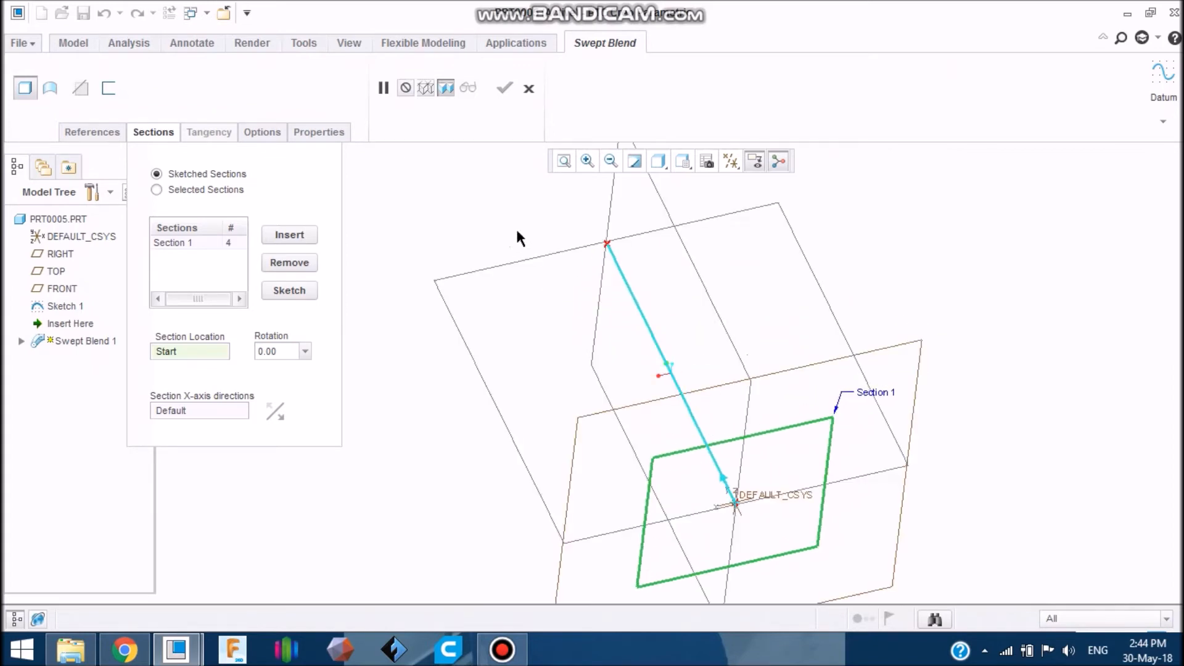
left_click(309, 234)
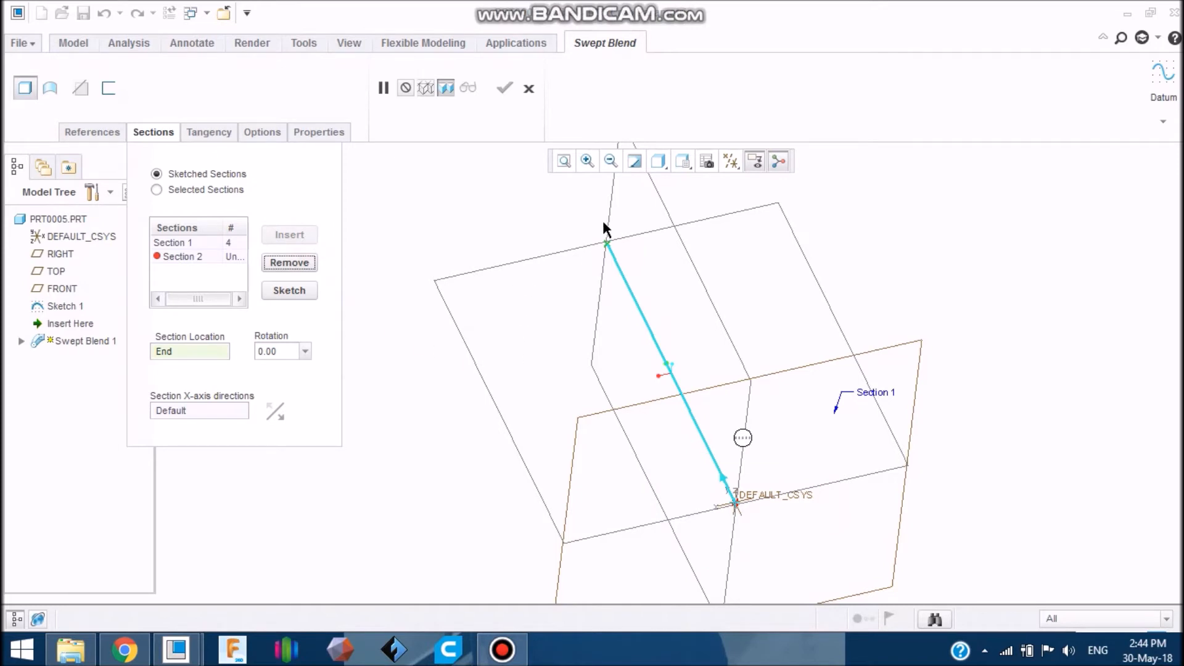
left_click(292, 291)
left_click(731, 161)
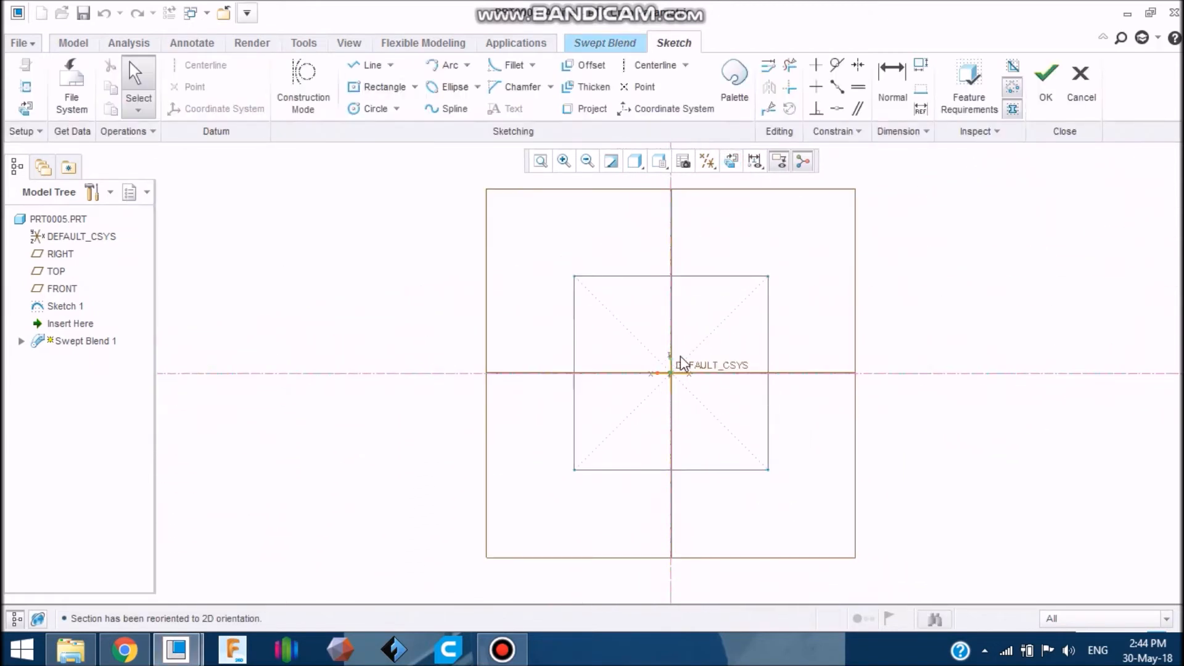
Sketch a circle centred on the origin as the second section and set its diameter to 60.
left_click(371, 108)
left_click(671, 373)
left_click(708, 408)
middle_click(740, 460)
left_click(592, 320)
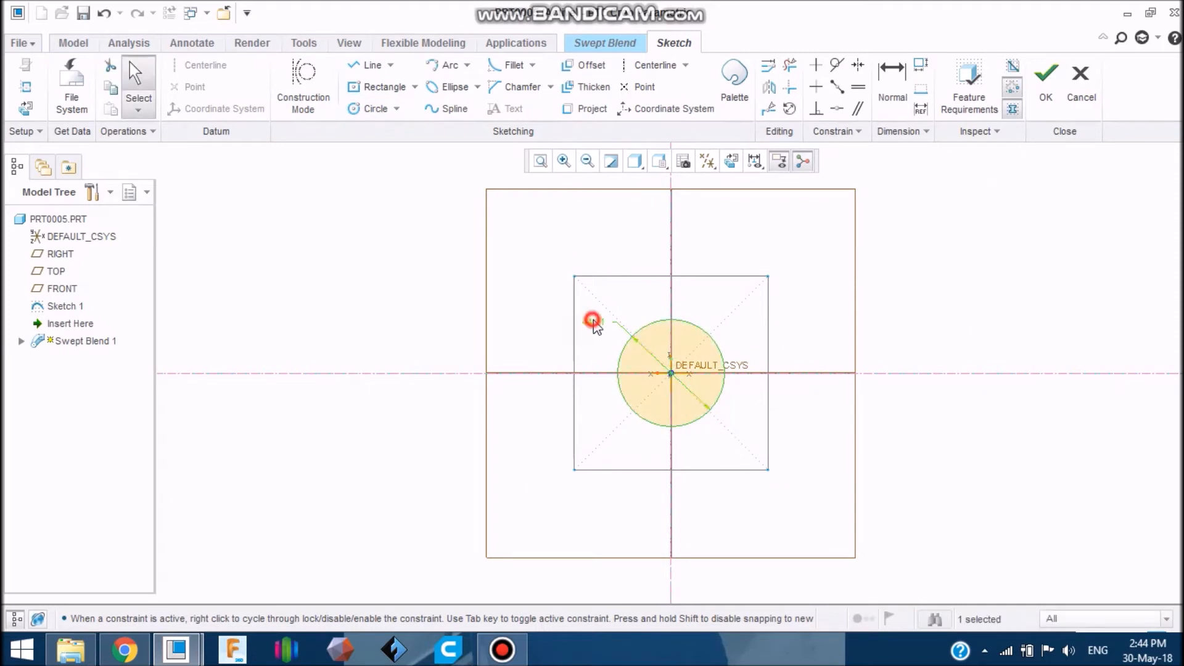
left_click(594, 322)
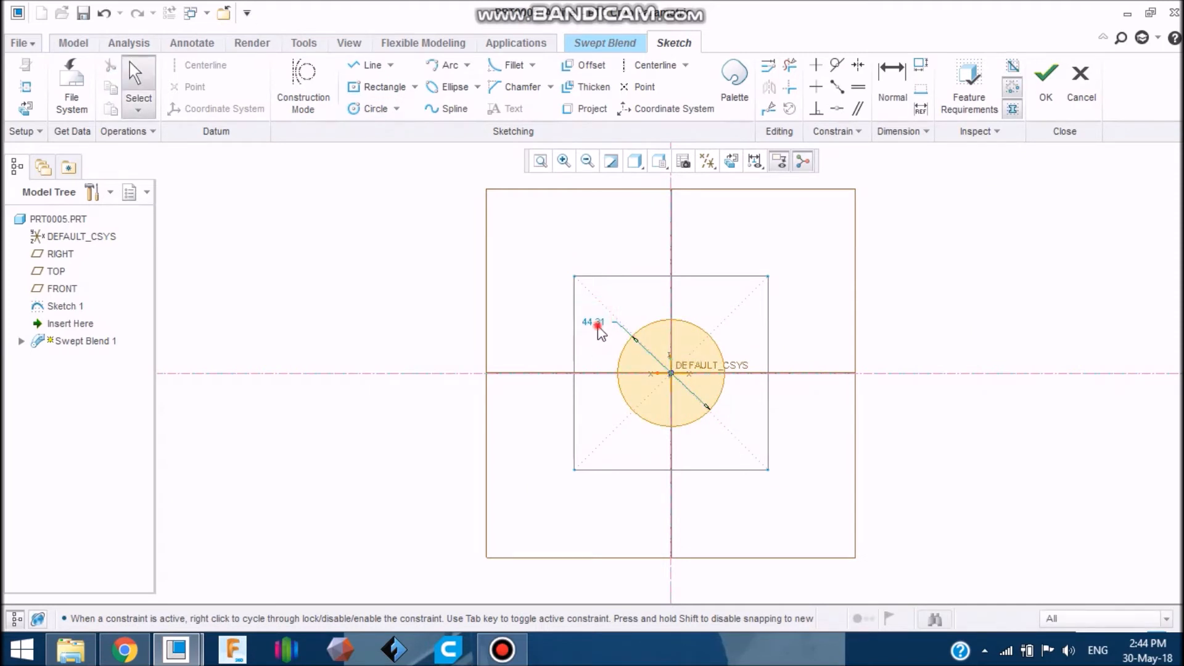
double_click(597, 326)
type("60")
key("Return")
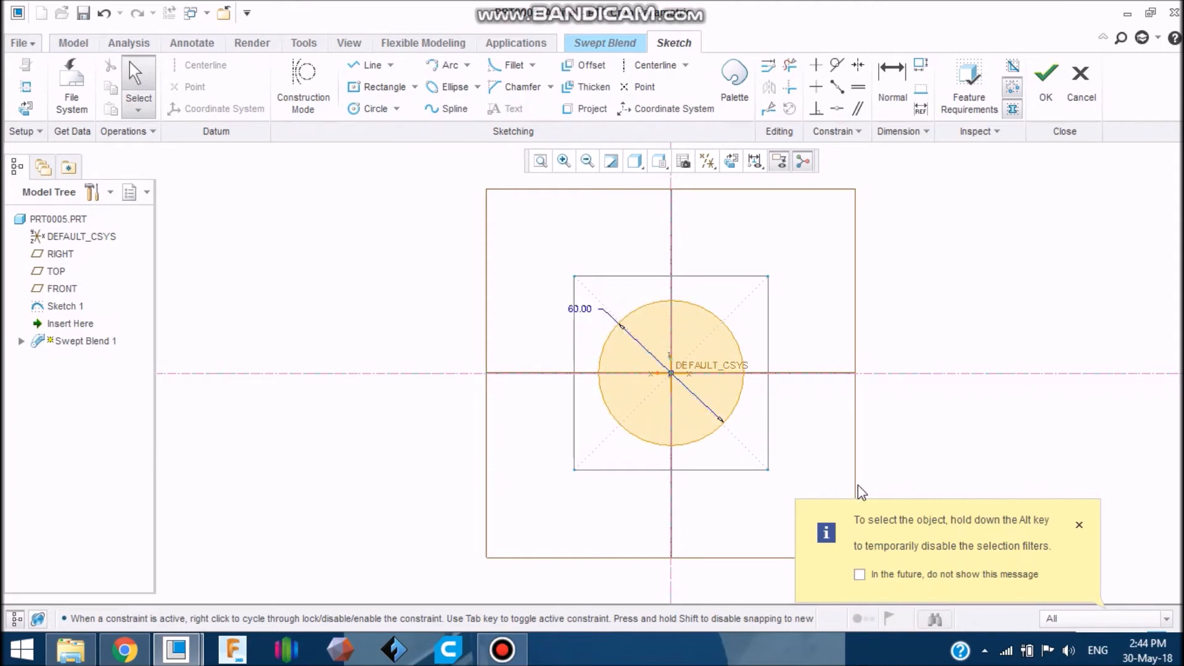
left_click(1079, 524)
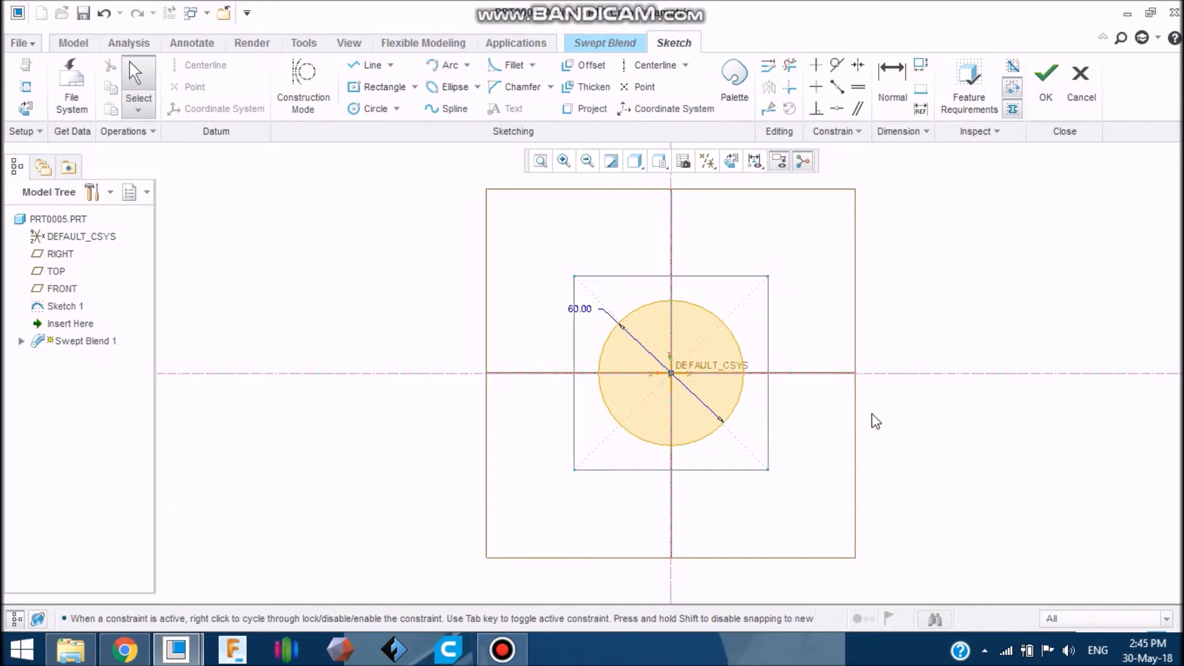
Divide the circle at the four points where the square's diagonals cross it, and finish the second section.
left_click(770, 115)
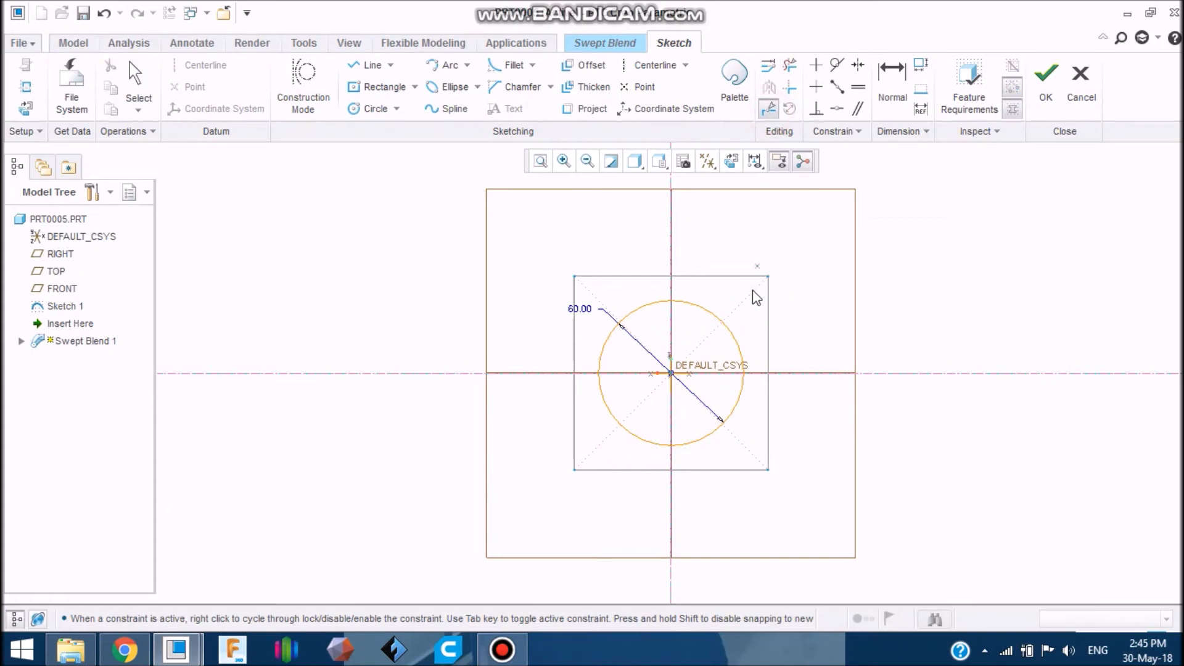
left_click(621, 324)
left_click(621, 426)
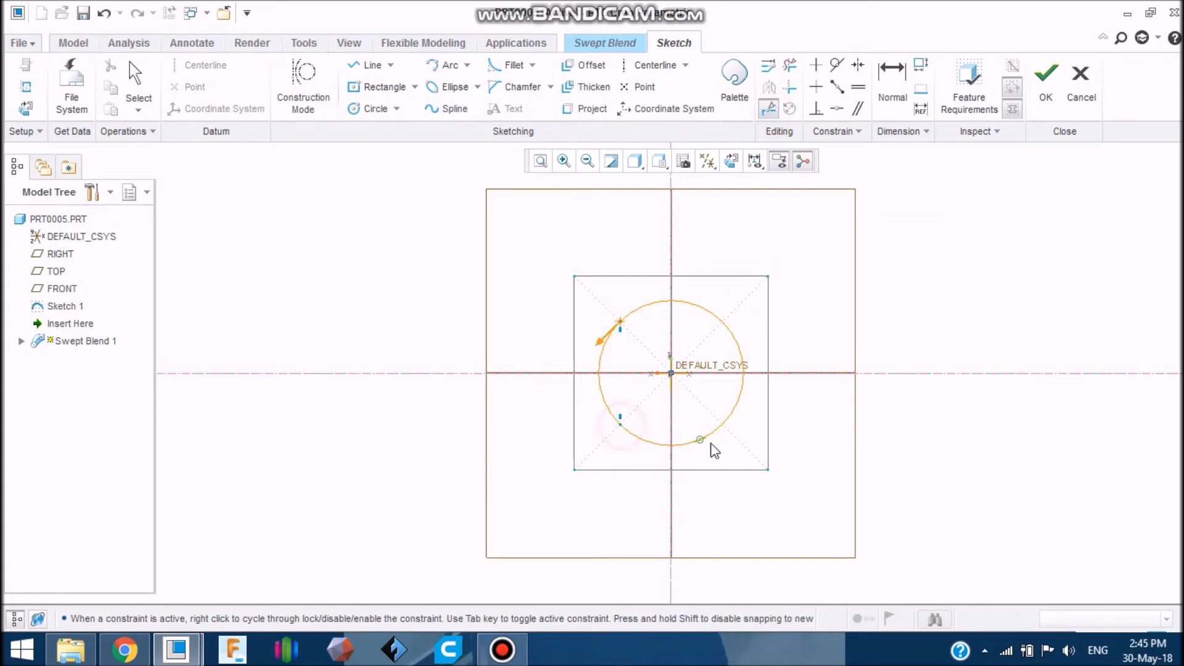
left_click(717, 424)
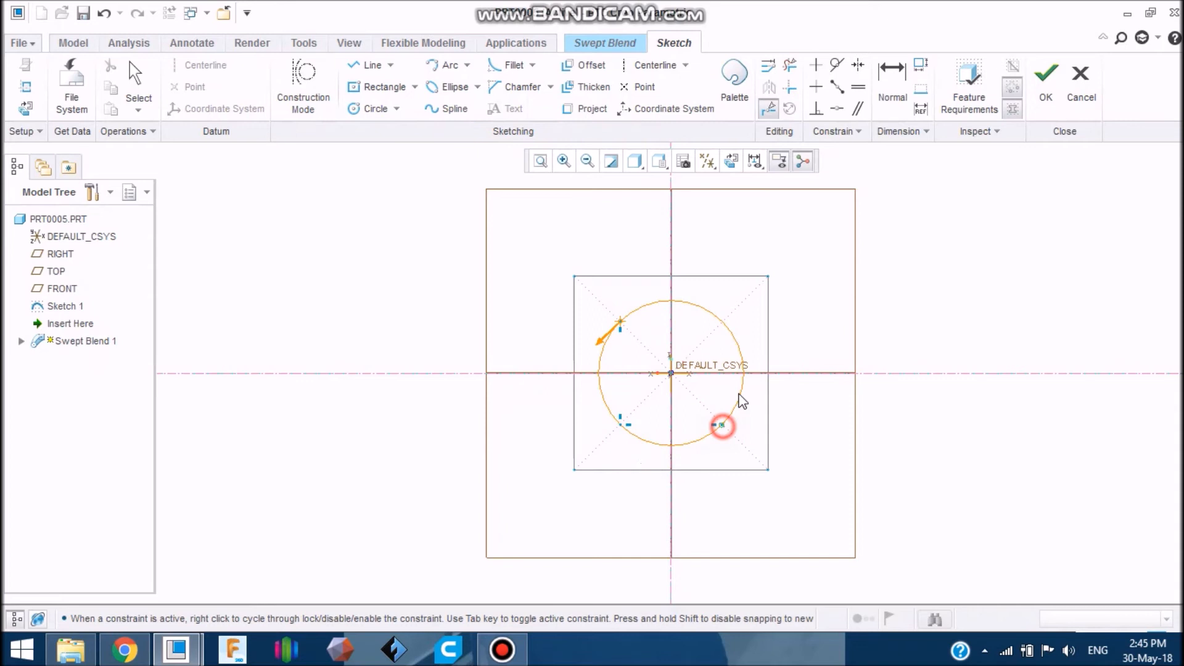
left_click(724, 325)
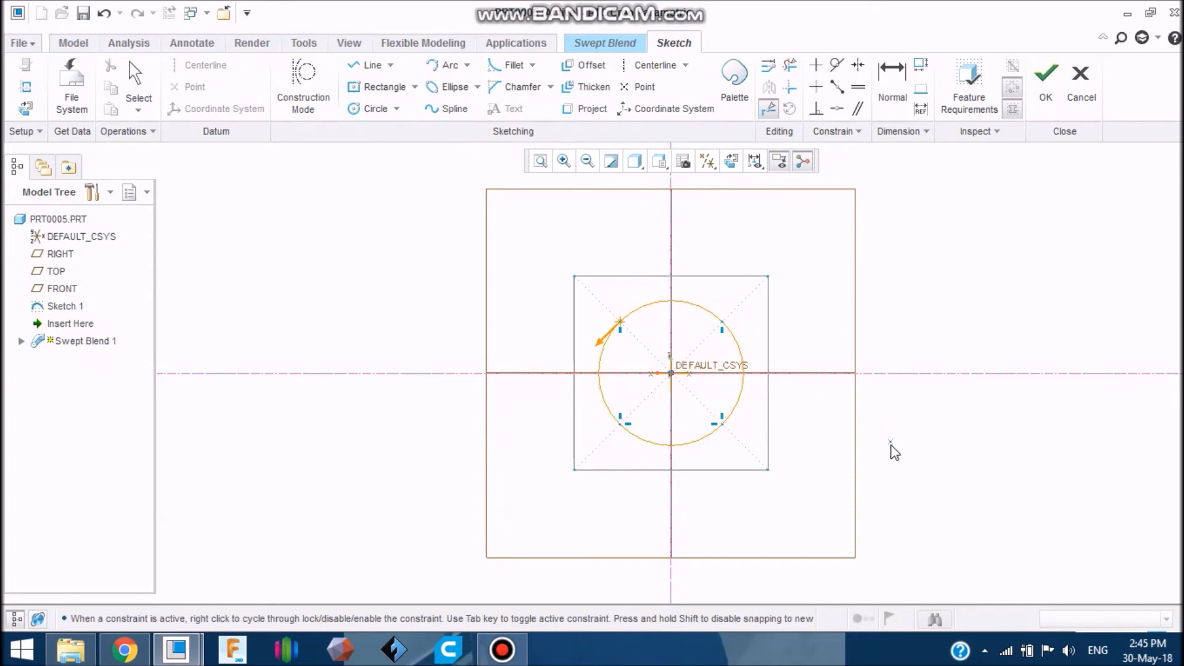
left_click(1052, 98)
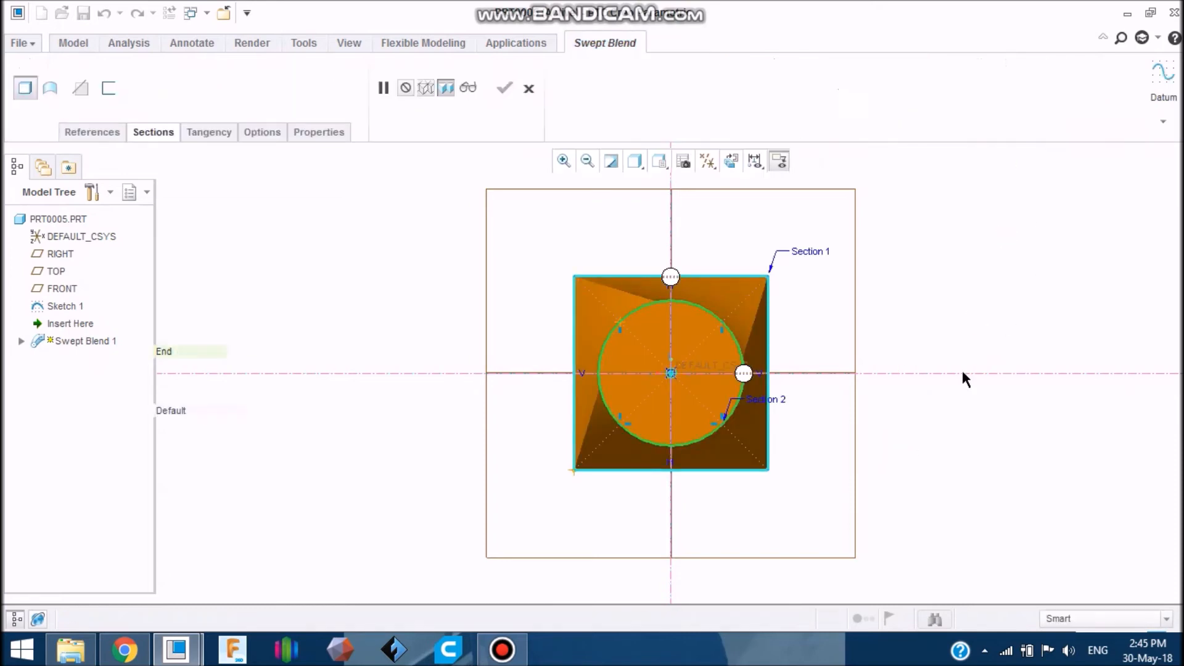
Complete the swept blend and turn off the display of all datum features in the model view.
middle_click_drag(937, 431, 568, 280)
left_click(504, 89)
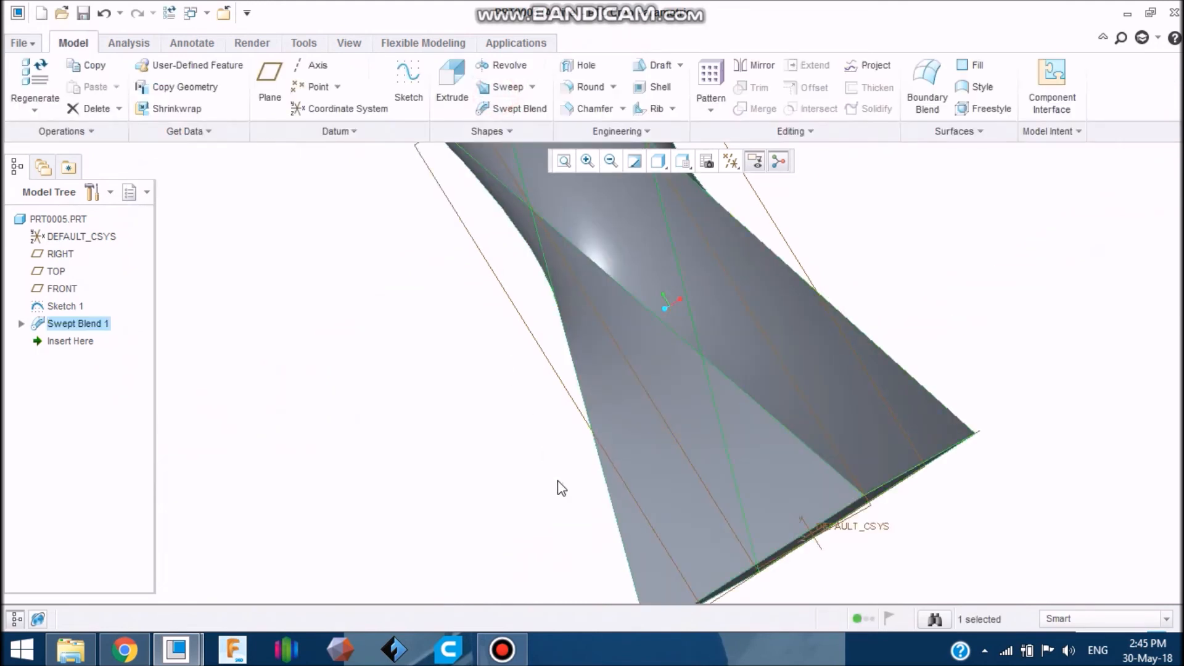
left_click(731, 162)
left_click(740, 182)
left_click(859, 312)
middle_click_drag(727, 391, 708, 228)
middle_click_drag(769, 274, 597, 383)
scroll(543, 392, "up", 3)
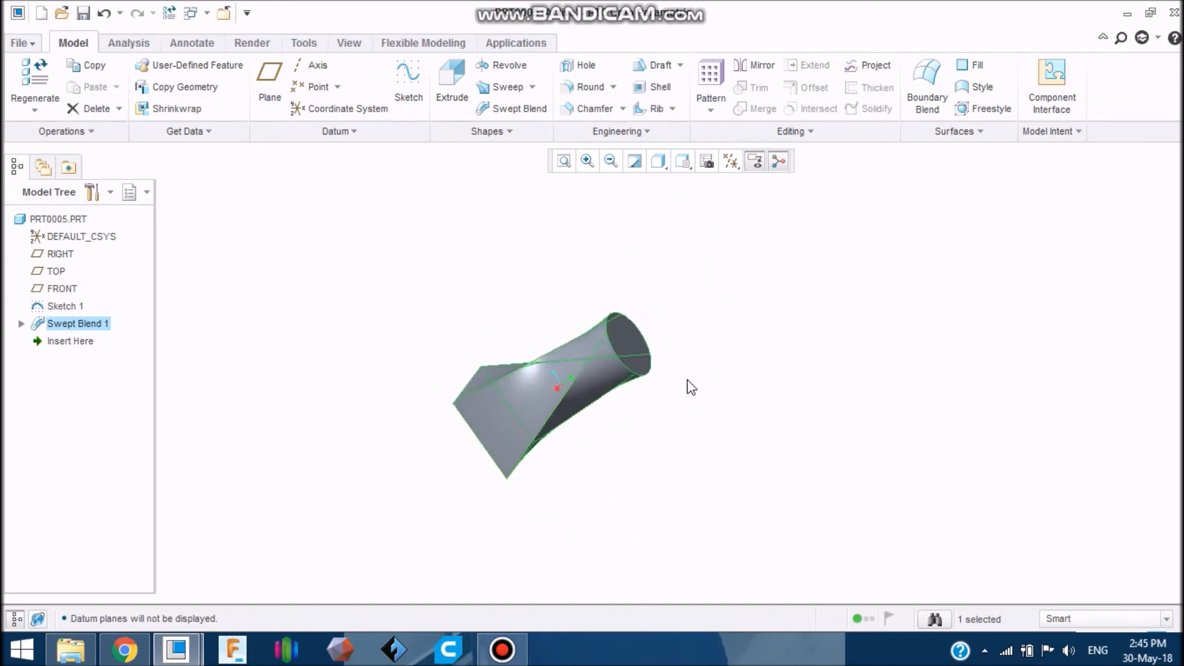
middle_click_drag(689, 381, 709, 366)
scroll(638, 345, "down", 1)
middle_click_drag(662, 333, 648, 367)
scroll(638, 345, "down", 3)
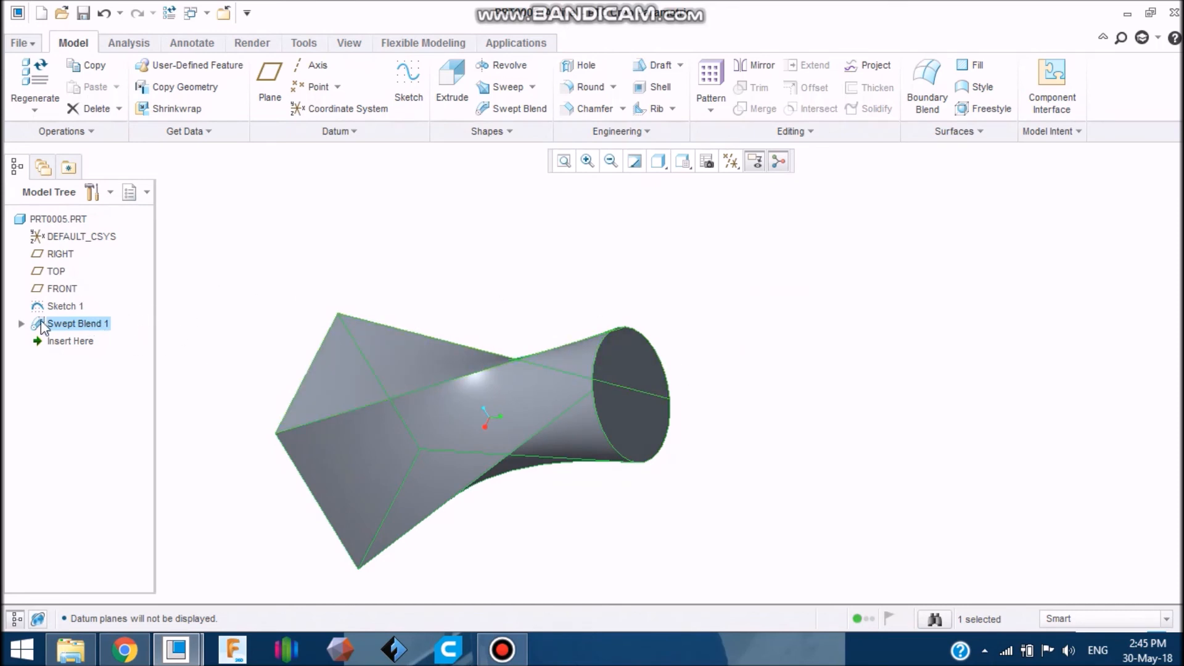
Mirror the swept blend about its circular end face.
left_click(97, 324)
left_click(765, 65)
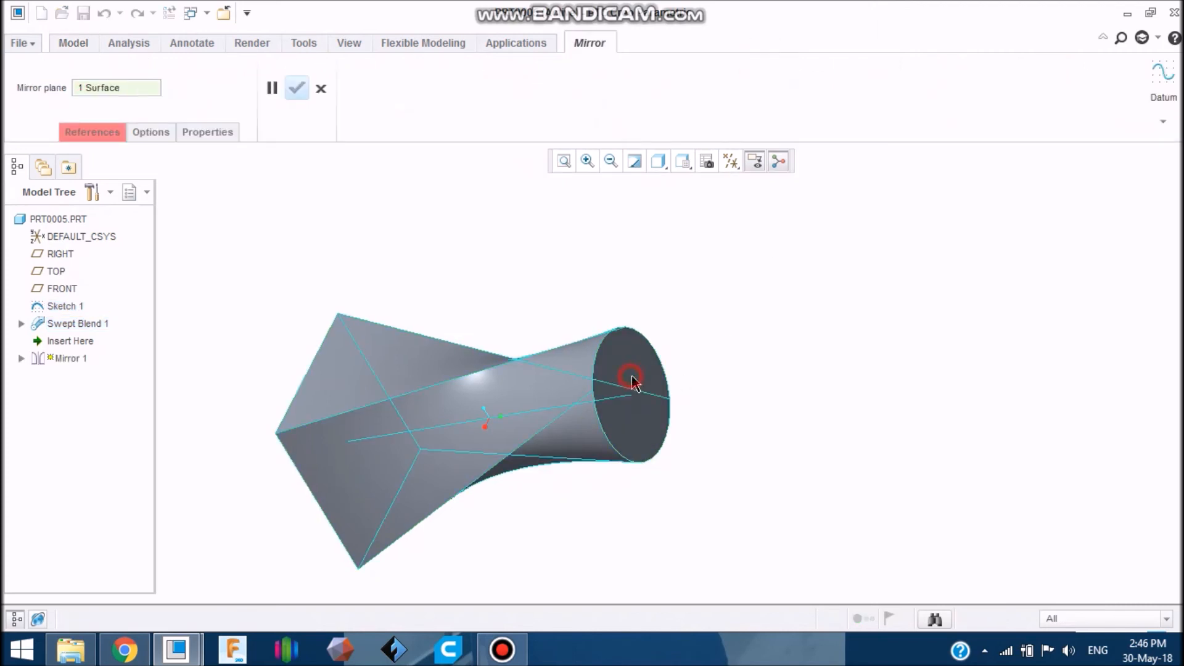
left_click(296, 90)
left_click(522, 286)
middle_click_drag(521, 290, 517, 358)
scroll(562, 393, "down", 4)
mouse_move(562, 395)
middle_mouse_down()
mouse_move(518, 389)
mouse_move(577, 379)
mouse_move(510, 415)
mouse_move(542, 365)
mouse_move(654, 290)
mouse_move(674, 320)
mouse_move(604, 379)
mouse_move(609, 336)
mouse_move(626, 362)
mouse_move(619, 390)
mouse_move(655, 313)
mouse_move(678, 298)
mouse_move(653, 304)
mouse_move(613, 267)
mouse_move(691, 294)
mouse_move(665, 481)
middle_mouse_up()
scroll(602, 380, "up", 4)
scroll(602, 380, "down", 3)
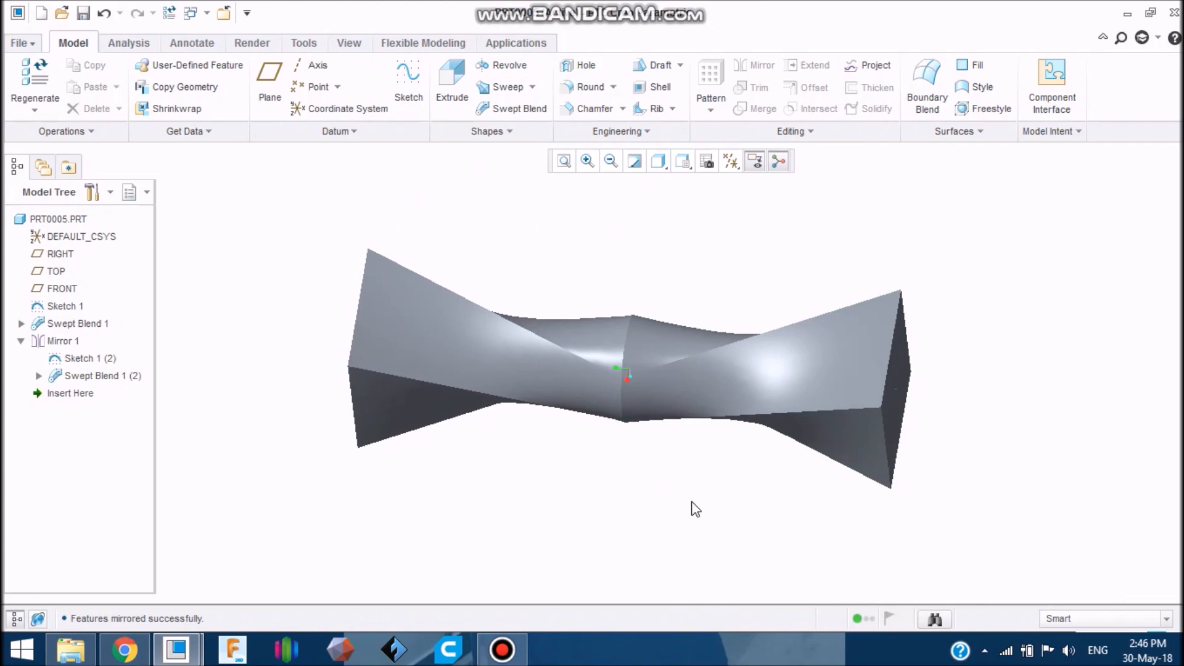